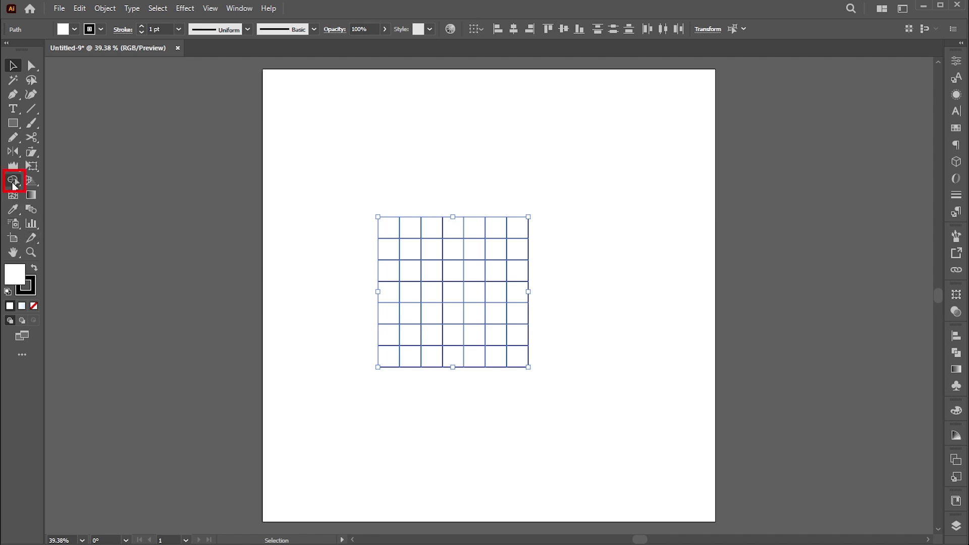
- Switch to Shape Builder with a black fill and no stroke
click(14, 182)
key(shift+x)
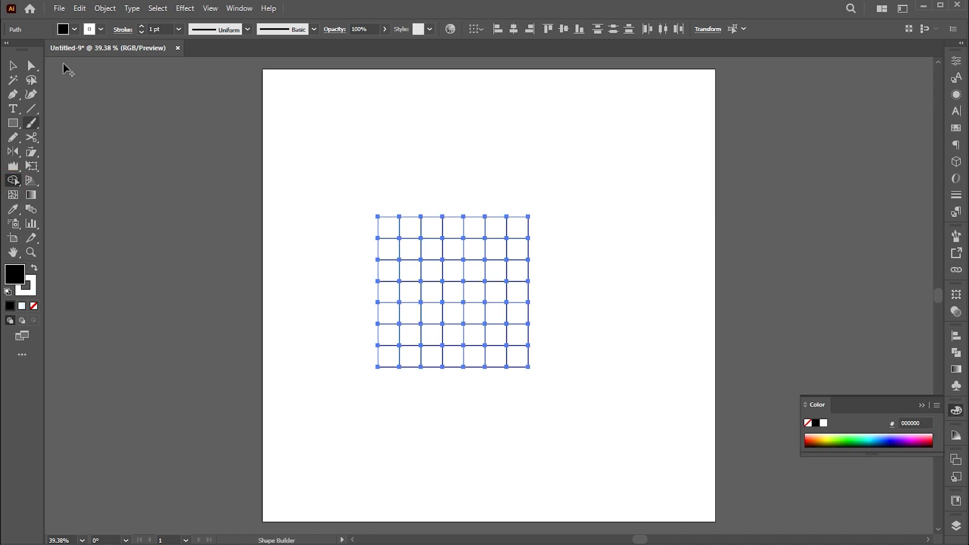
click(101, 28)
click(6, 49)
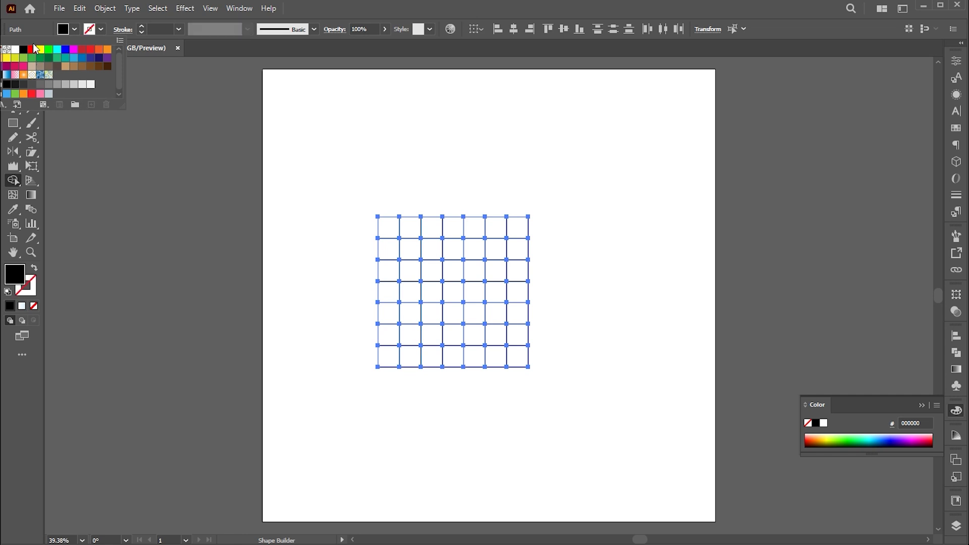
key(Escape)
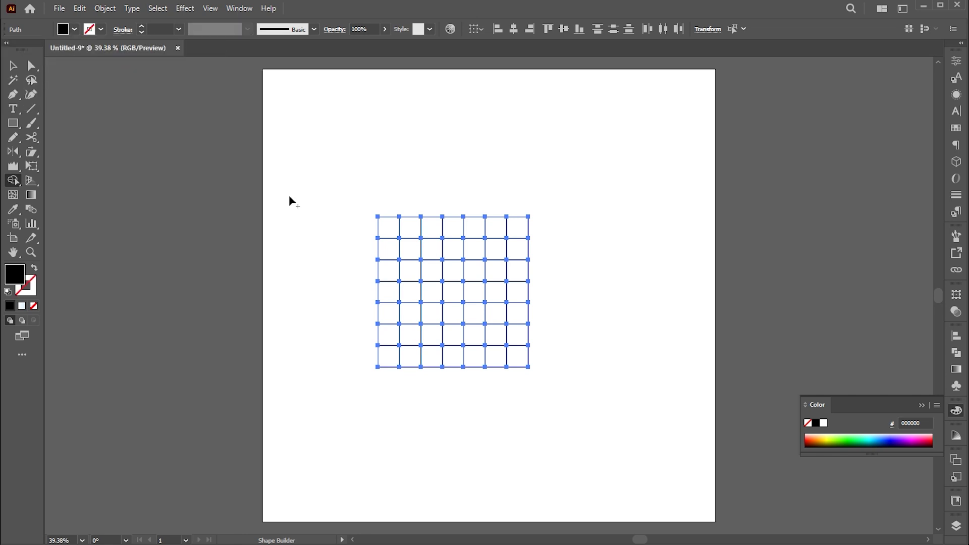
- Merge the grid's rows and columns into a black blocky S
mouse_move(481, 234)
mouse_down()
mouse_move(384, 230)
mouse_move(383, 360)
mouse_up()
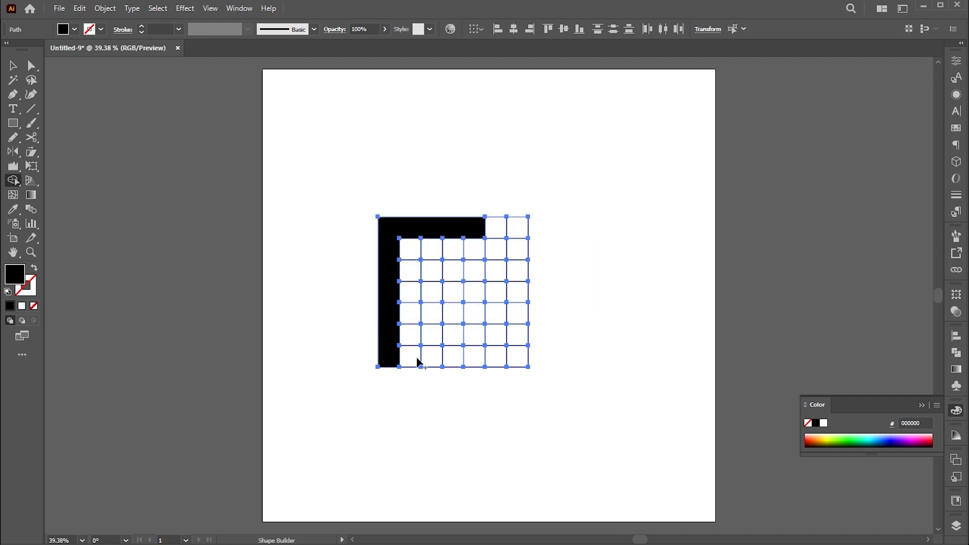
mouse_move(395, 315)
mouse_down()
mouse_move(474, 316)
mouse_move(578, 383)
mouse_up()
mouse_move(520, 226)
mouse_down()
mouse_move(519, 328)
mouse_move(500, 361)
mouse_move(438, 363)
mouse_up()
drag(510, 303, 436, 271)
key(v)
click(604, 228)
- Scale the S down to 276.64 px square and move it to the artboard's top-left
drag(610, 197, 388, 384)
drag(529, 367, 493, 331)
drag(453, 262, 376, 146)
click(426, 322)
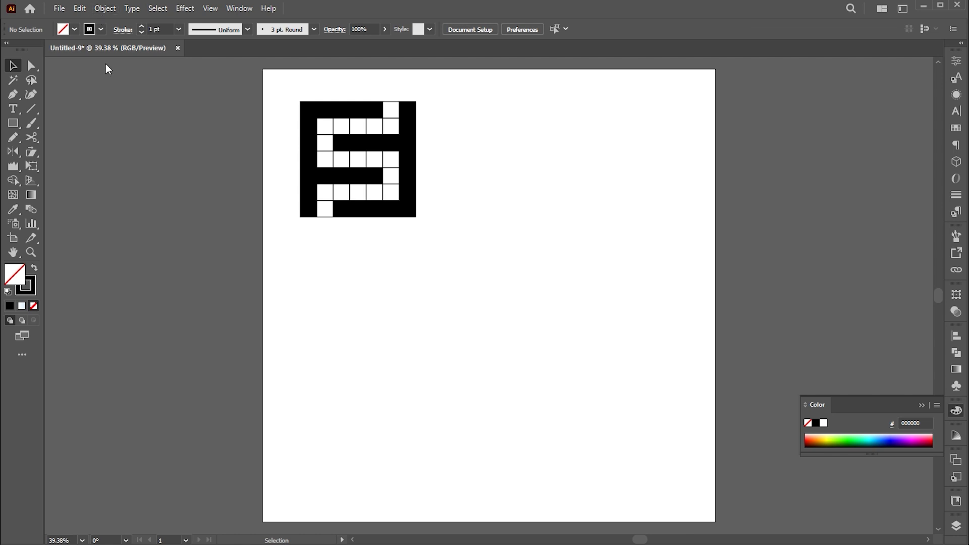
- Draw a square beside the S, split it into 5 rows by 5 columns, rotate it 45° and lower it
click(13, 123)
drag(471, 102, 572, 216)
click(105, 8)
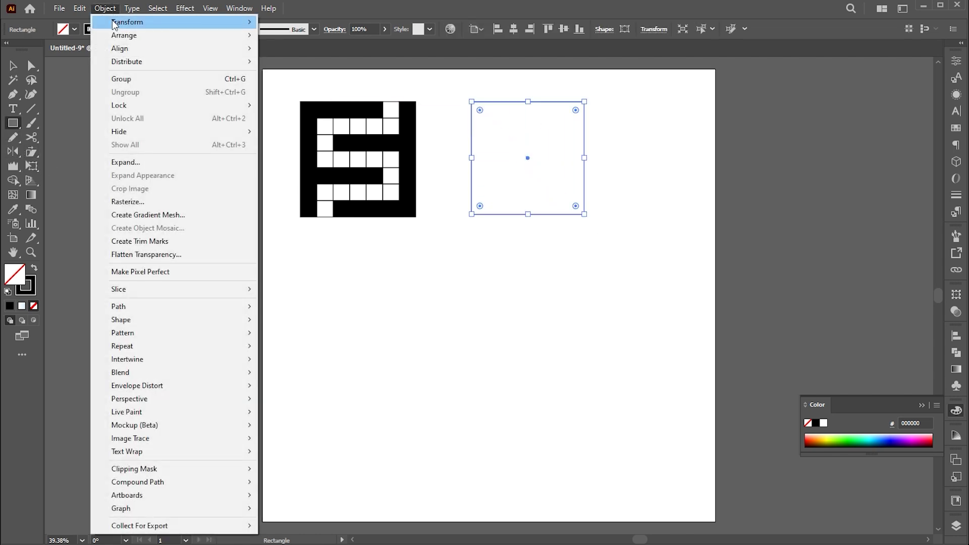
mouse_move(161, 306)
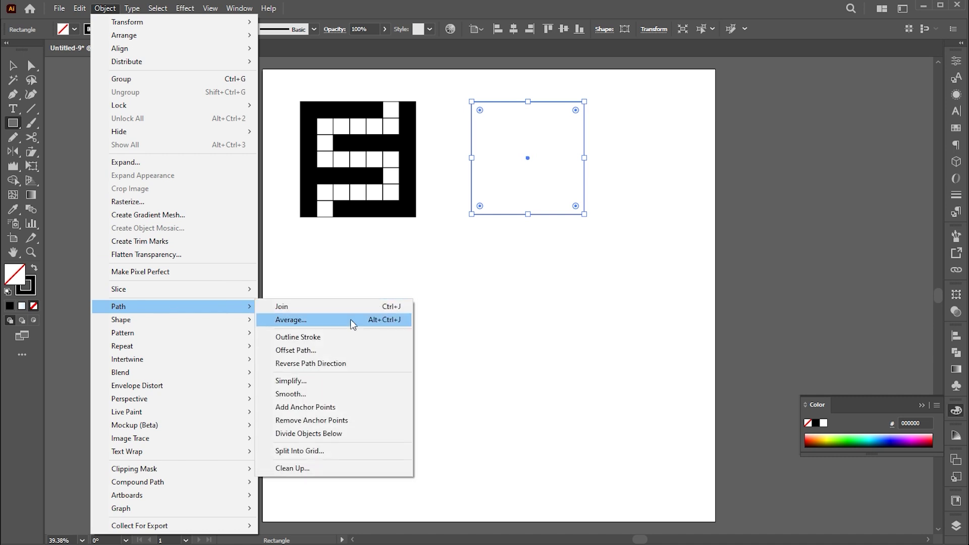
click(314, 447)
text(5)
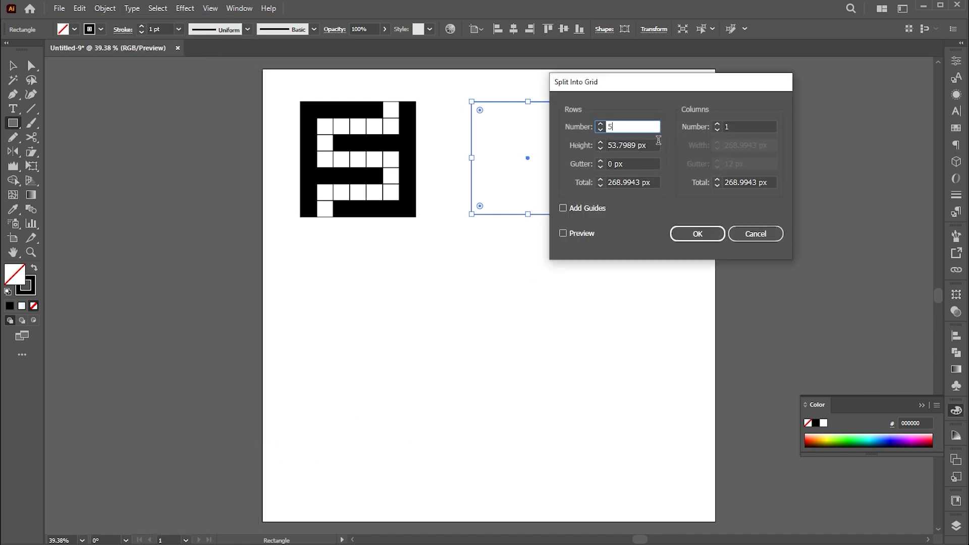
double_click(742, 123)
text(5)
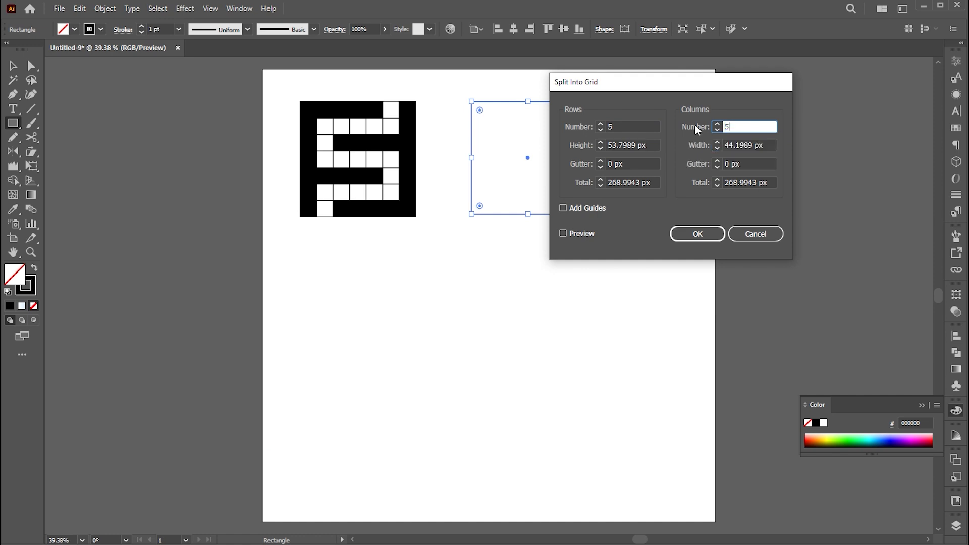
key(Return)
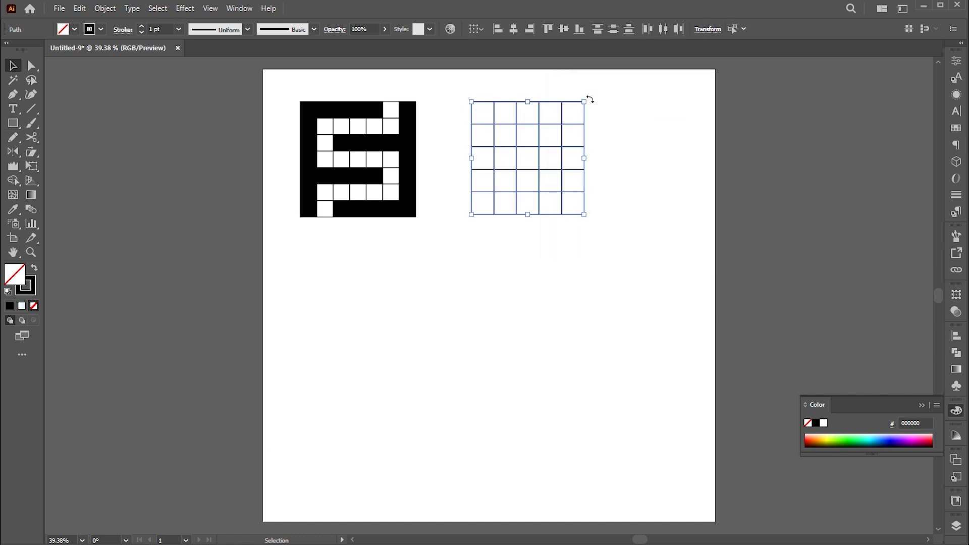
drag(589, 100, 616, 178)
drag(589, 141, 589, 157)
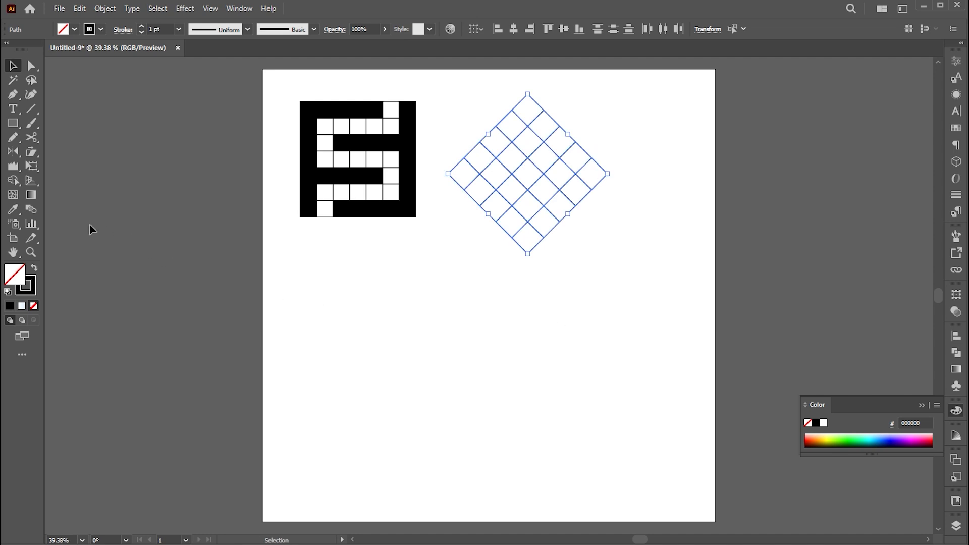
- Switch to Shape Builder with no stroke and a black fill
click(13, 180)
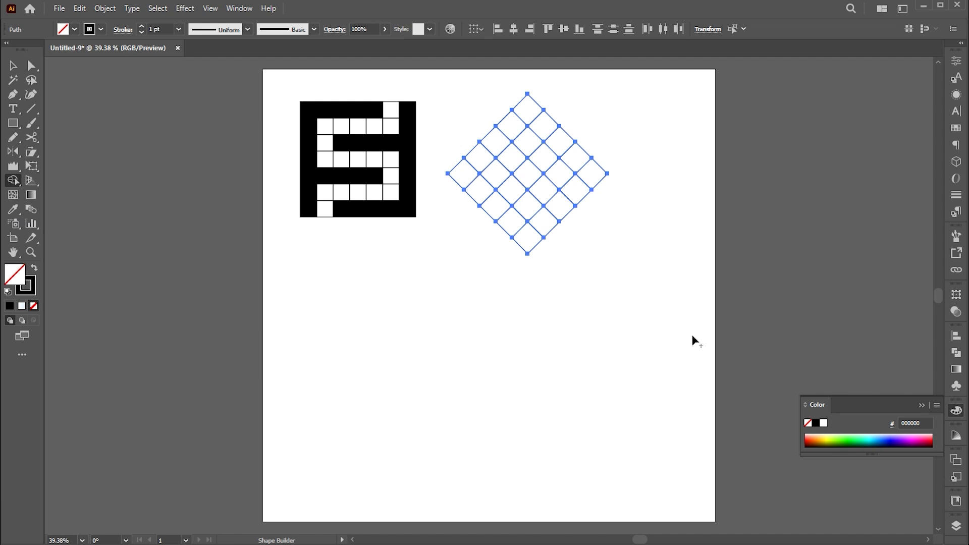
click(102, 29)
click(6, 49)
click(71, 29)
click(71, 29)
click(24, 49)
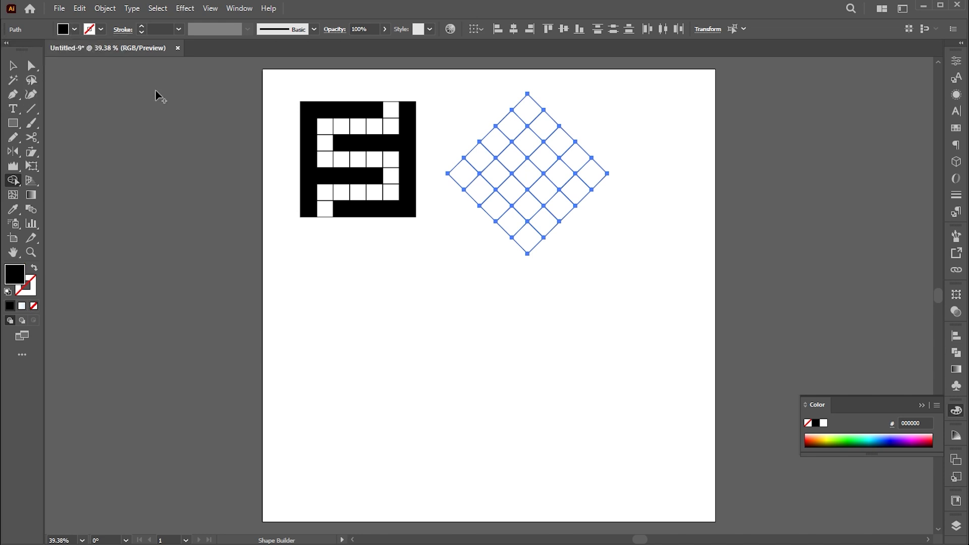
- Fill the leftmost, rightmost and zigzag diamond cells black to form a rotated S
click(468, 179)
click(593, 182)
mouse_move(555, 139)
mouse_down()
mouse_move(529, 104)
mouse_move(510, 134)
mouse_move(524, 174)
mouse_move(558, 210)
mouse_move(530, 232)
mouse_move(502, 212)
mouse_move(509, 218)
mouse_up()
key(v)
click(601, 303)
- Nudge the diamond S upward and draw a new square below the square S
drag(643, 123, 536, 226)
click(571, 329)
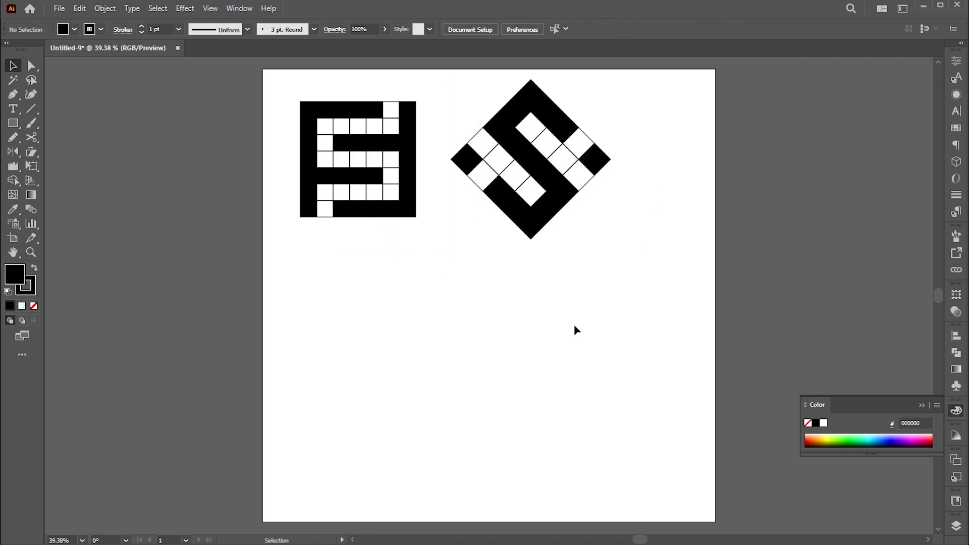
key(m)
drag(346, 299, 473, 427)
- Set the new square's fill to None
key(x)
key(x)
click(34, 305)
key(v)
- Split the square into a 9-by-9 grid and shift it slightly left
click(105, 8)
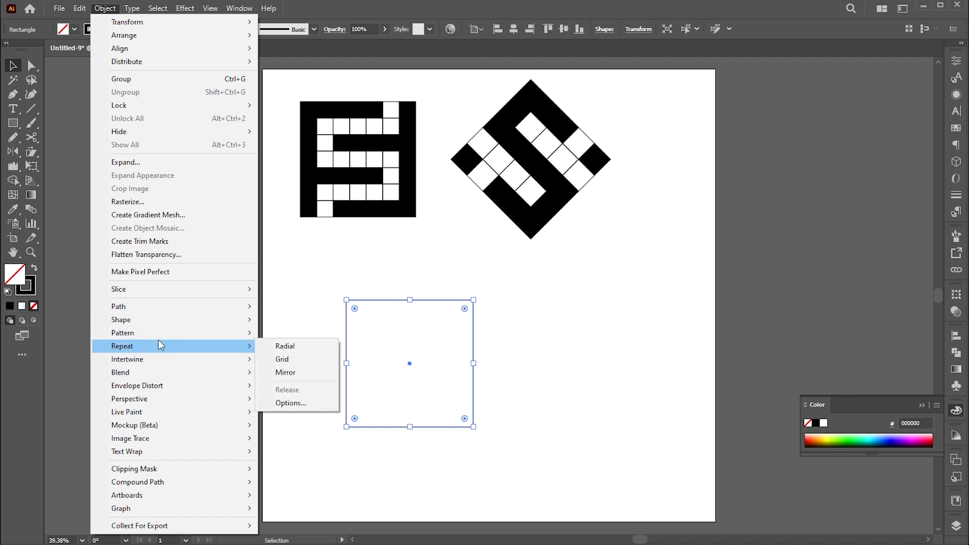
mouse_move(153, 309)
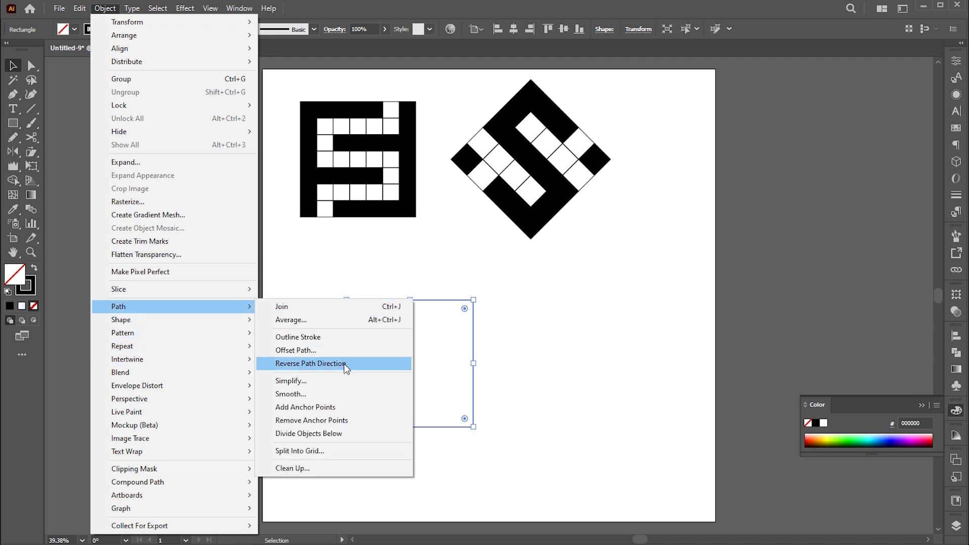
click(302, 451)
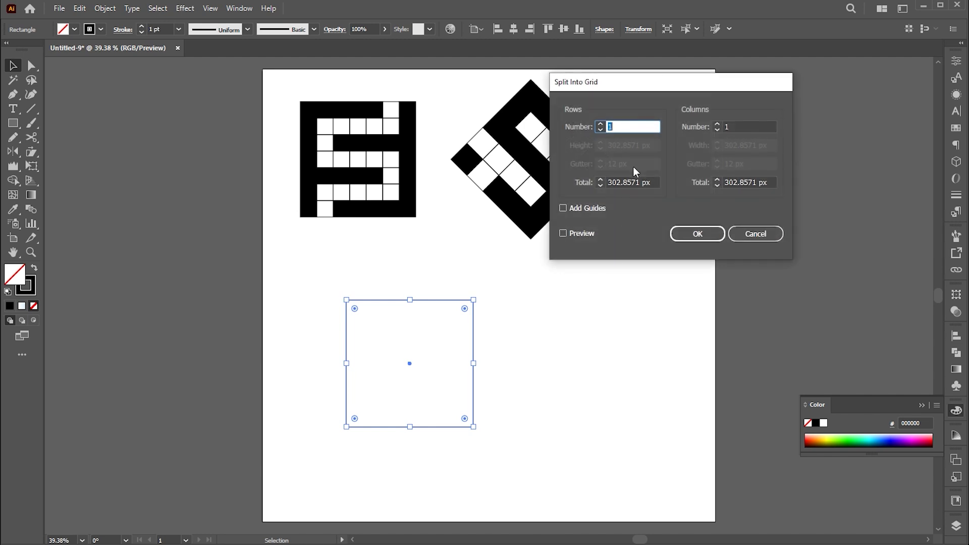
text(9)
key(Tab)
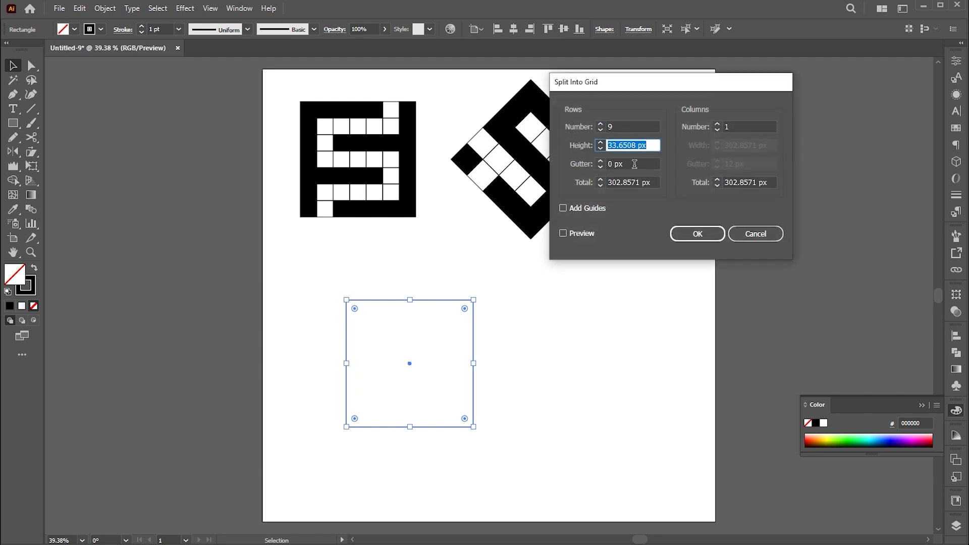
click(730, 129)
text(9)
key(Return)
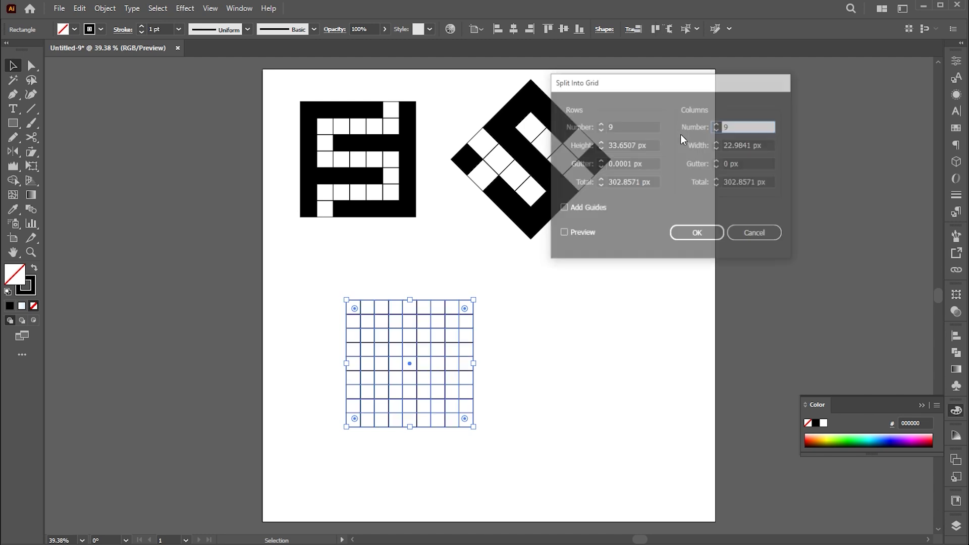
drag(397, 371, 365, 374)
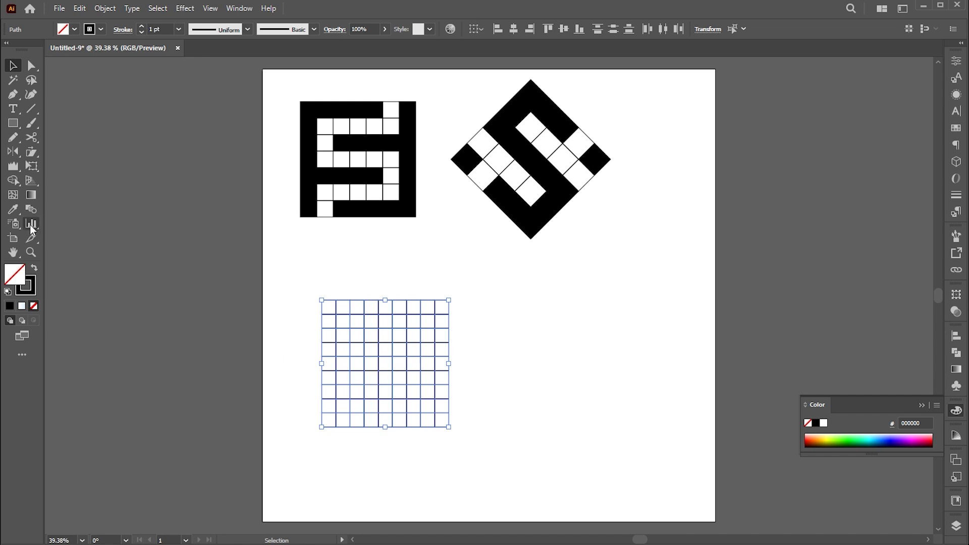
- Switch to Shape Builder with no stroke and a black fill
click(13, 180)
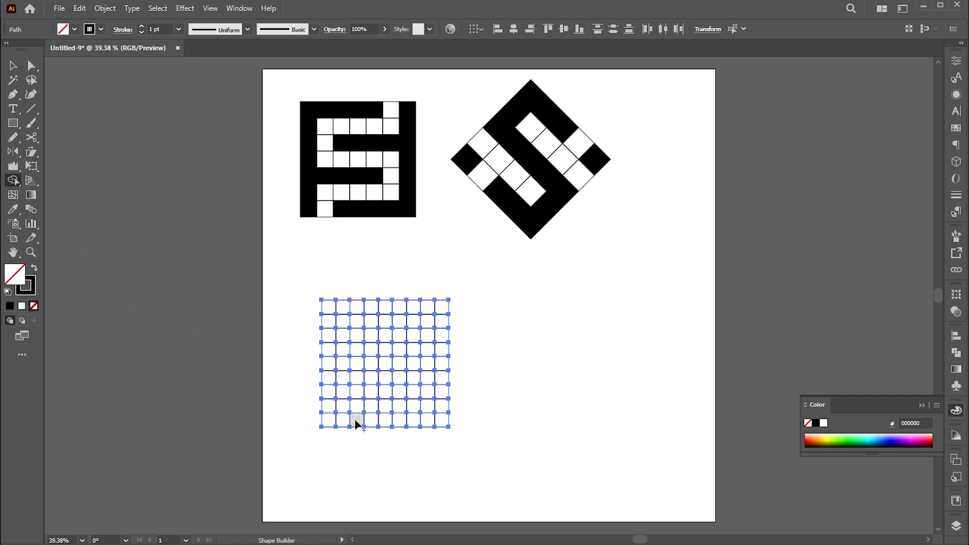
click(101, 29)
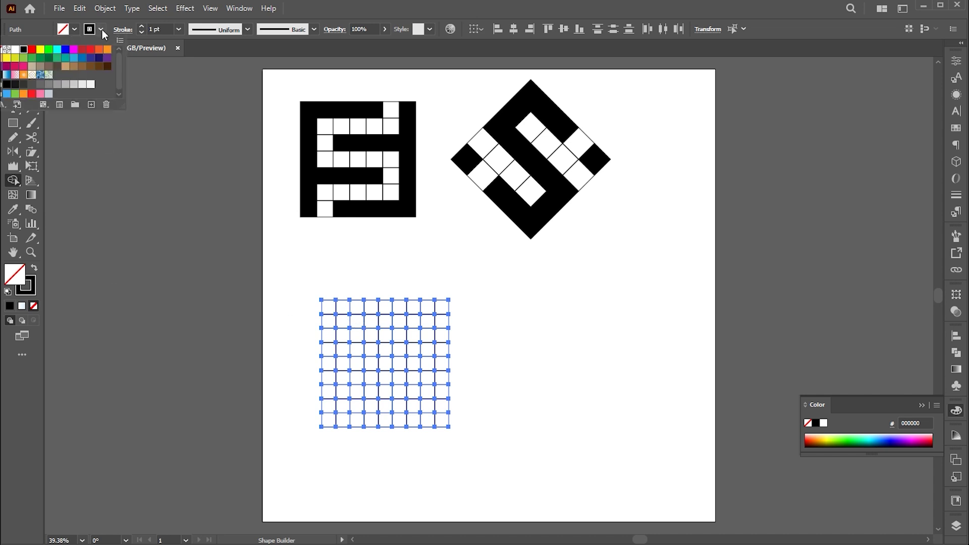
click(6, 49)
click(74, 29)
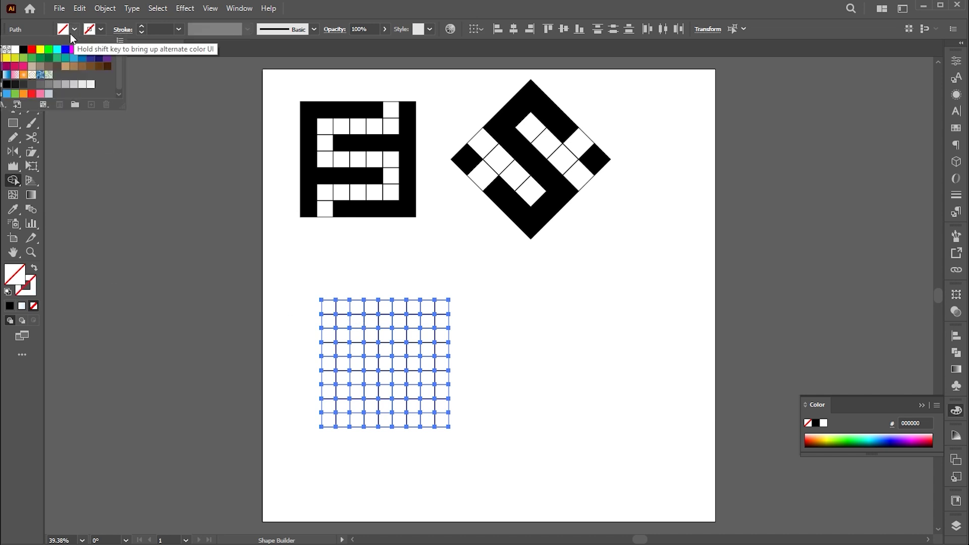
click(23, 49)
key(Escape)
- Merge the 9-by-9 grid cells into black blocky E, T and C letters
mouse_move(343, 307)
mouse_down()
mouse_move(328, 334)
mouse_move(325, 411)
mouse_move(328, 430)
mouse_move(345, 427)
mouse_up()
drag(328, 378, 346, 368)
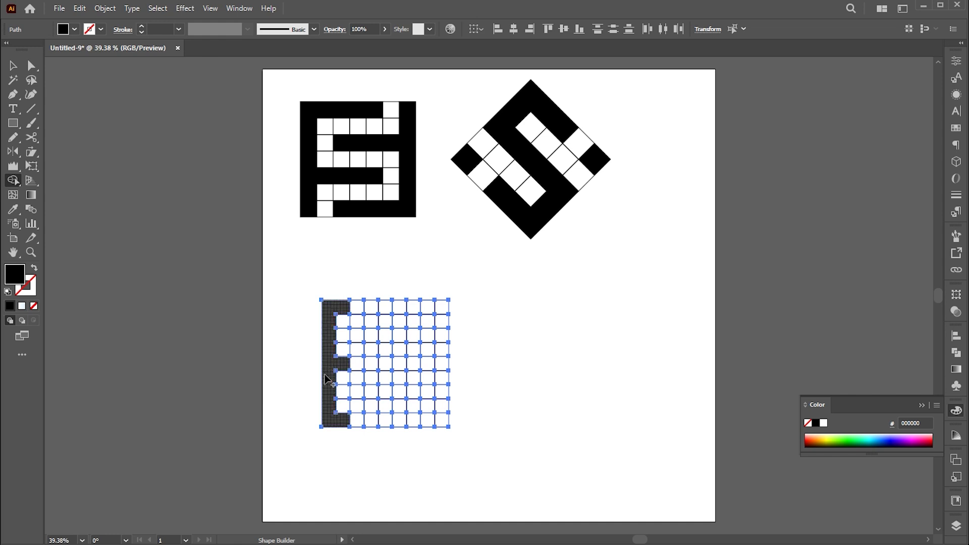
mouse_move(371, 309)
mouse_down()
mouse_move(402, 307)
mouse_move(388, 330)
mouse_move(393, 427)
mouse_up()
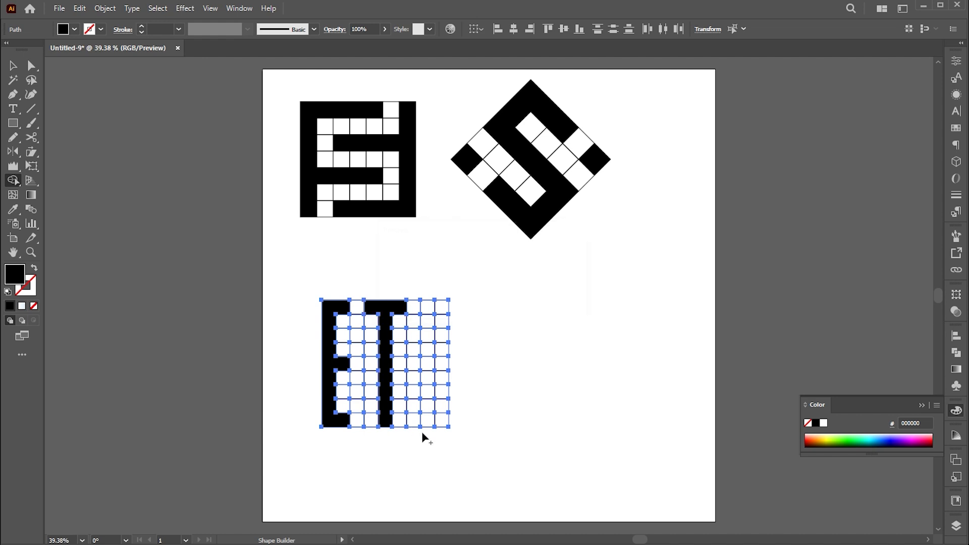
mouse_move(443, 307)
mouse_down()
mouse_move(429, 408)
mouse_move(444, 421)
mouse_up()
- Select the whole ETC artwork and move it slightly left
key(v)
click(552, 347)
drag(506, 283, 383, 454)
drag(389, 394, 367, 394)
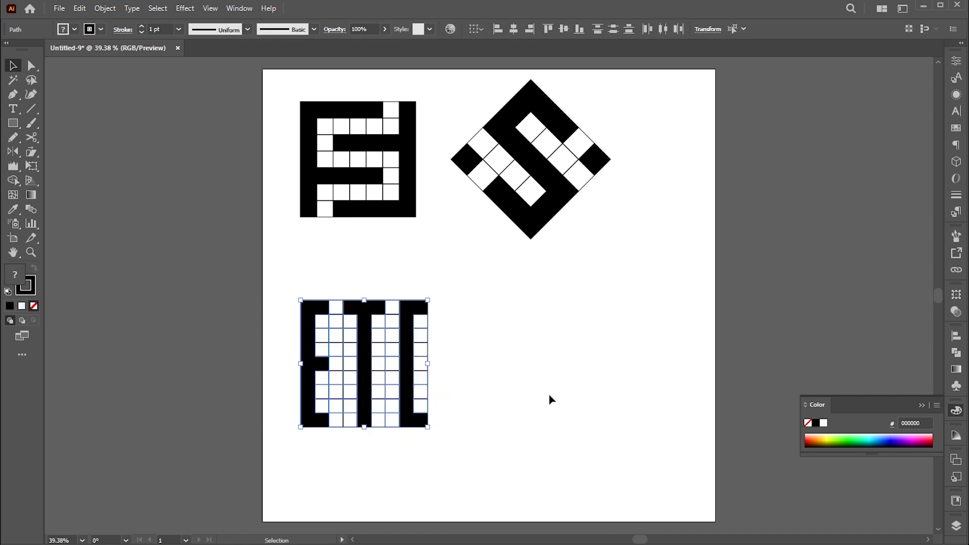
click(549, 394)
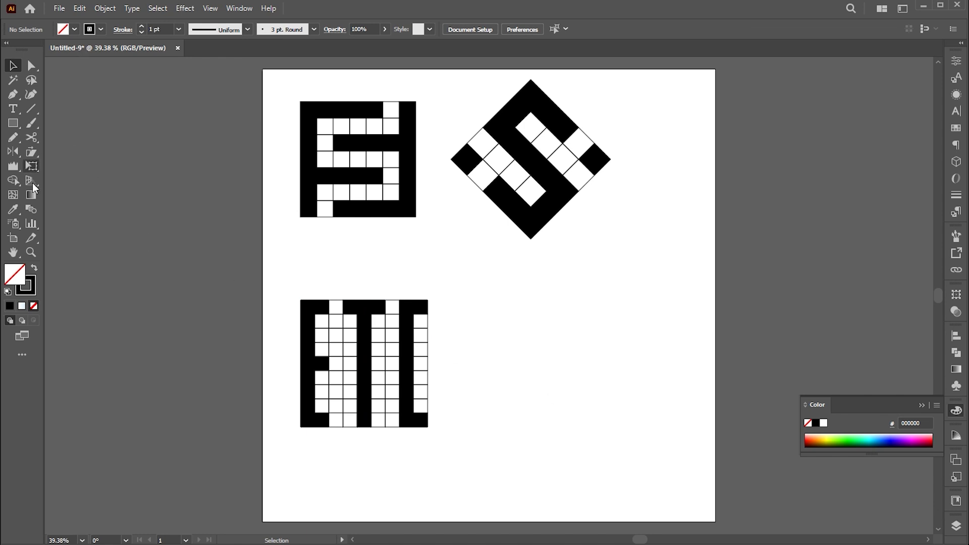
- Draw a square at the artboard's lower right and split it into 7 rows by 7 columns
click(13, 123)
mouse_move(530, 300)
mouse_down()
mouse_move(670, 433)
mouse_move(647, 416)
mouse_up()
click(105, 8)
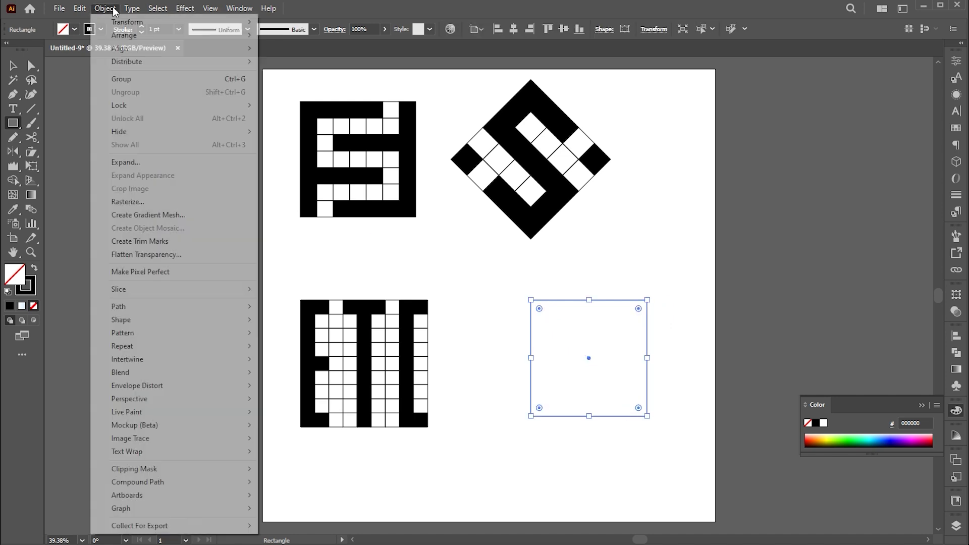
mouse_move(130, 307)
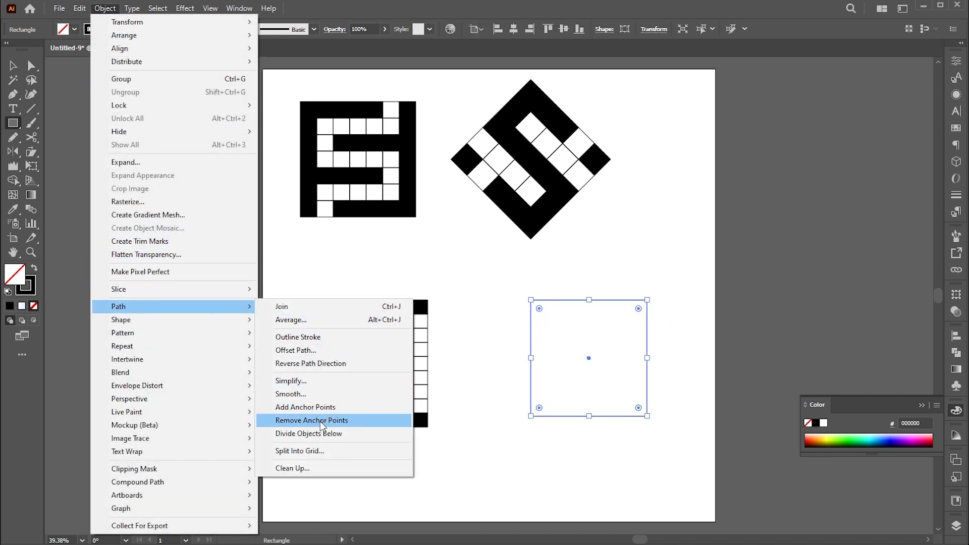
click(316, 450)
text(7)
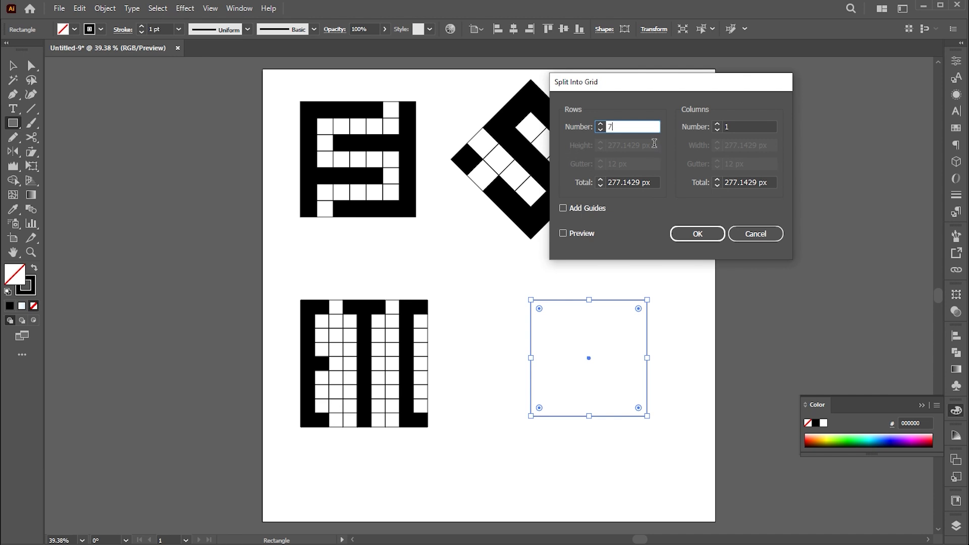
key(Tab)
double_click(731, 127)
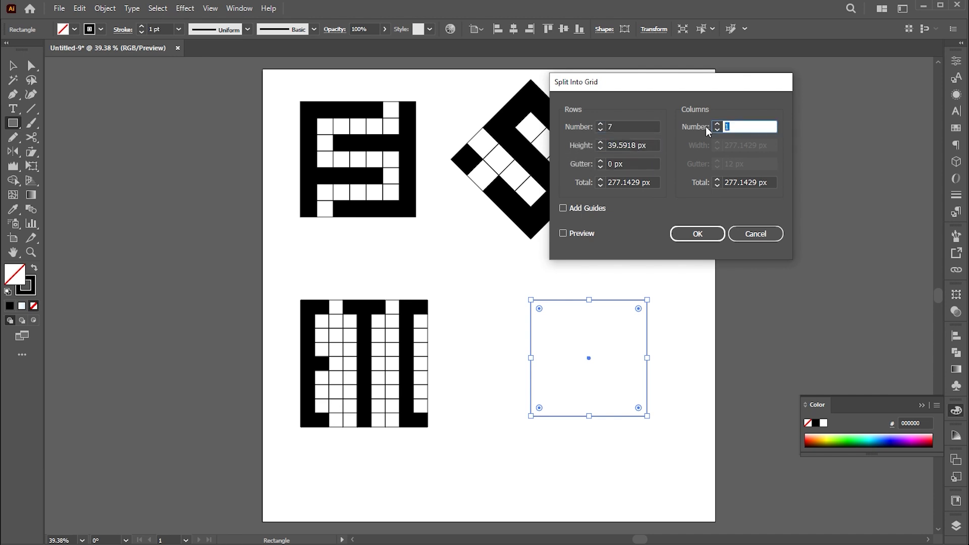
text(7)
key(Return)
key(v)
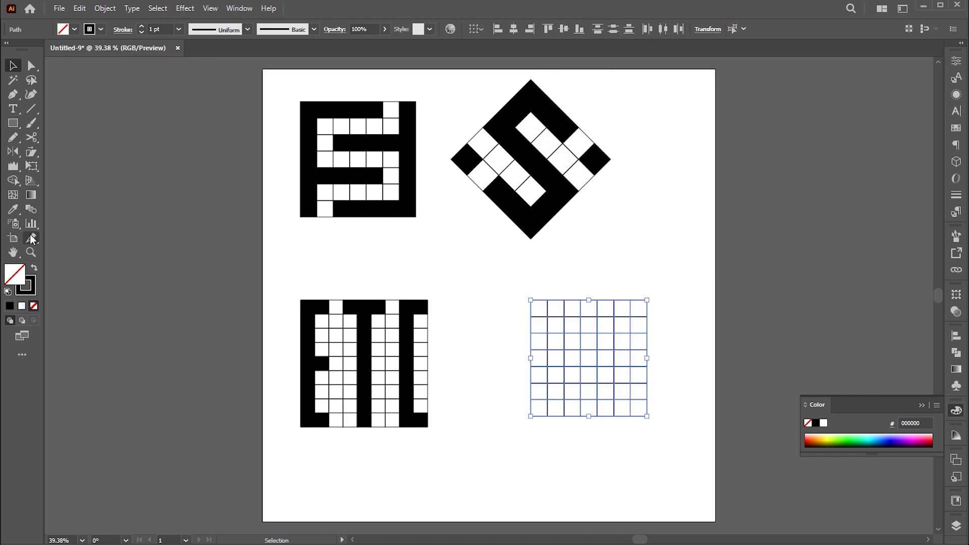
click(13, 181)
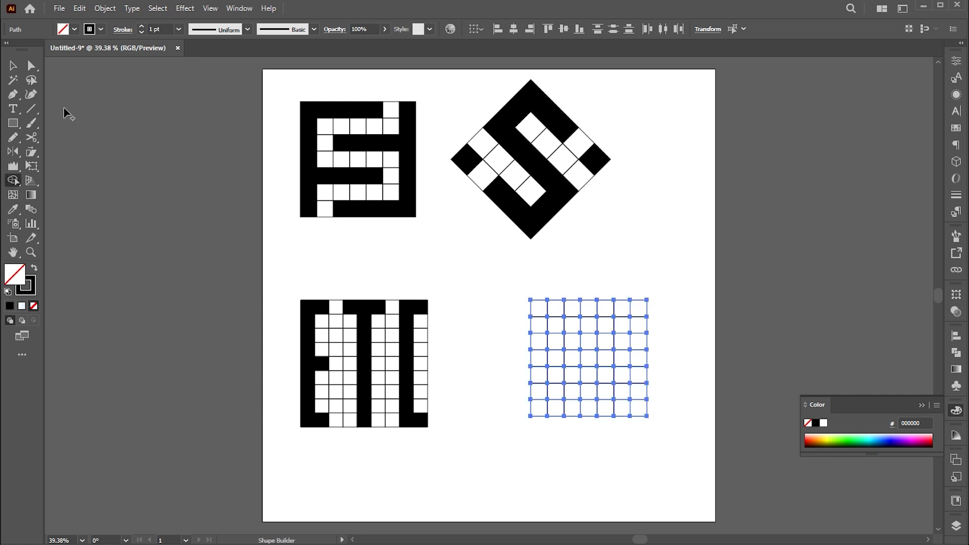
- Set the stroke to None and the fill to black
click(100, 30)
click(6, 49)
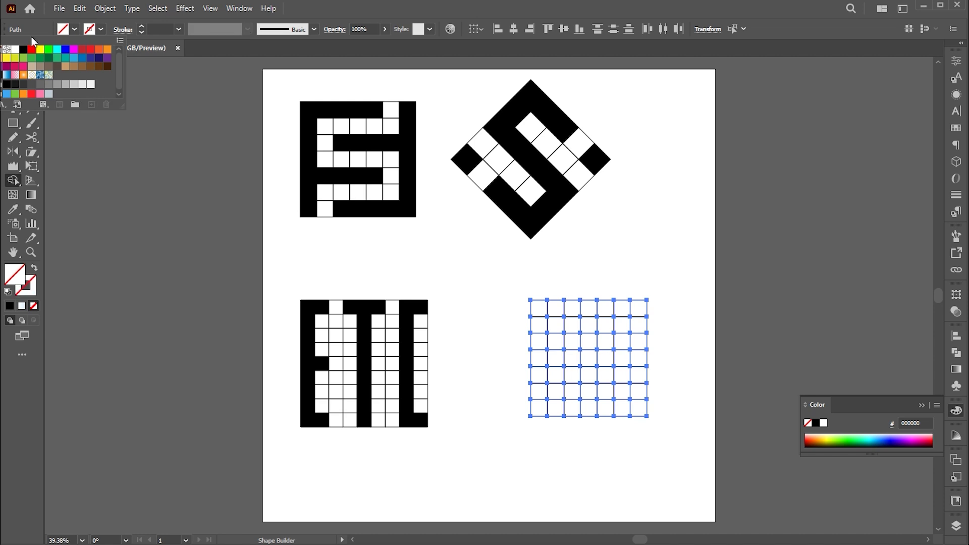
click(74, 31)
click(74, 31)
click(24, 49)
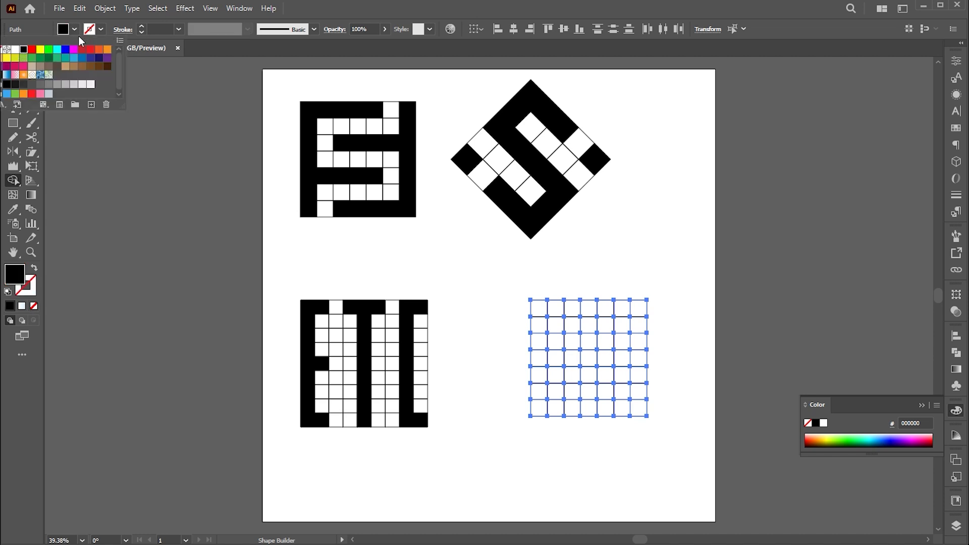
click(75, 30)
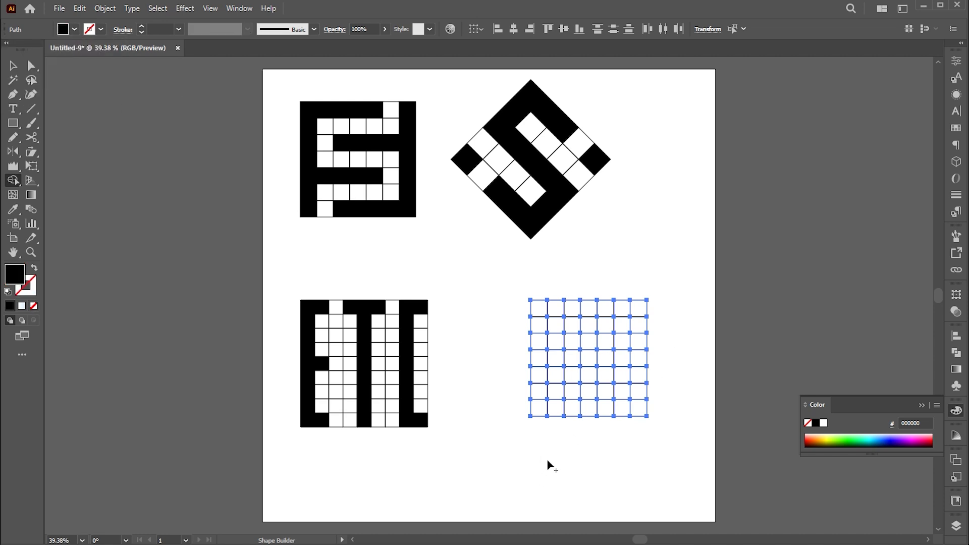
- Merge the outer columns and rows into a black frame and join the inner shape with the centre cell
mouse_move(540, 417)
mouse_down()
mouse_move(537, 309)
mouse_move(585, 310)
mouse_move(603, 334)
mouse_move(605, 386)
mouse_move(568, 407)
mouse_move(640, 406)
mouse_move(641, 323)
mouse_up()
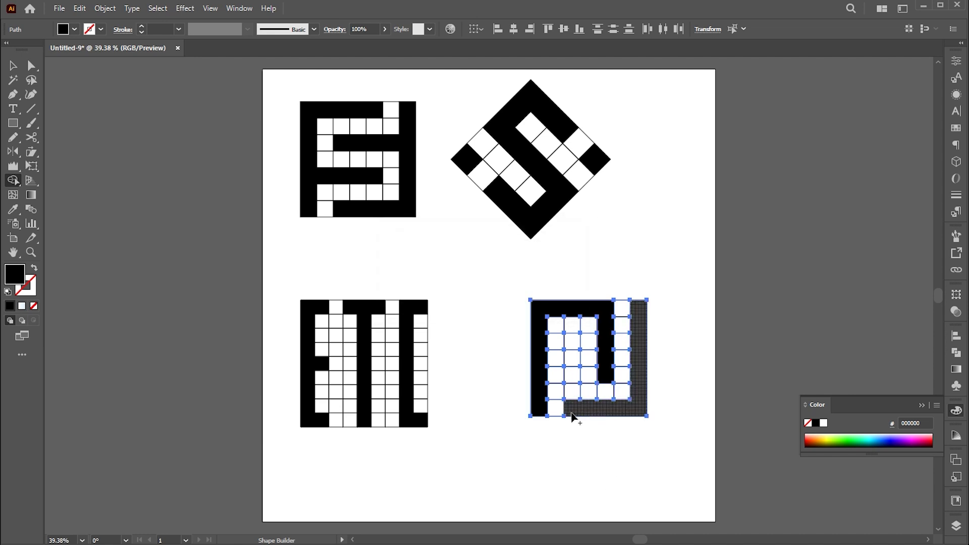
drag(603, 359, 551, 359)
key(v)
click(573, 493)
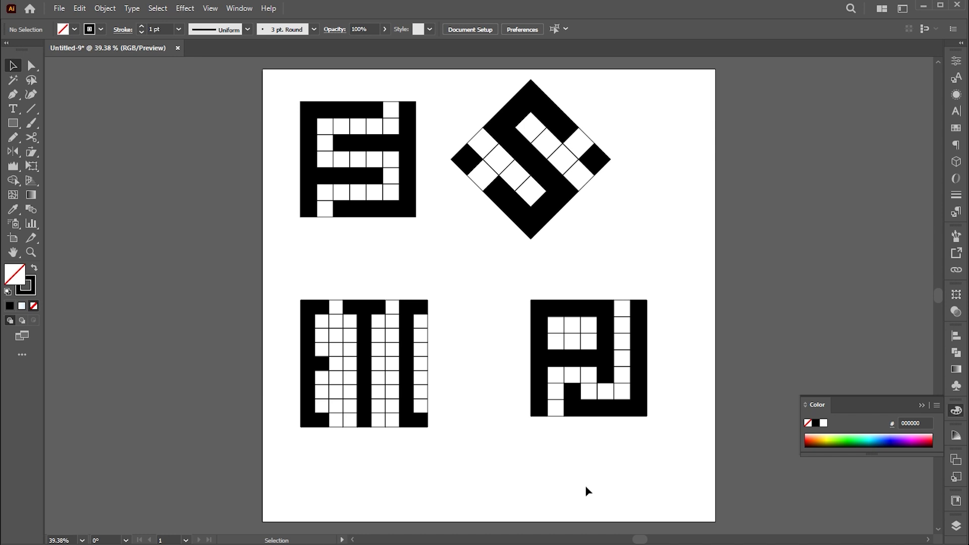
- Select the three black ETC letter paths and cut them
click(921, 405)
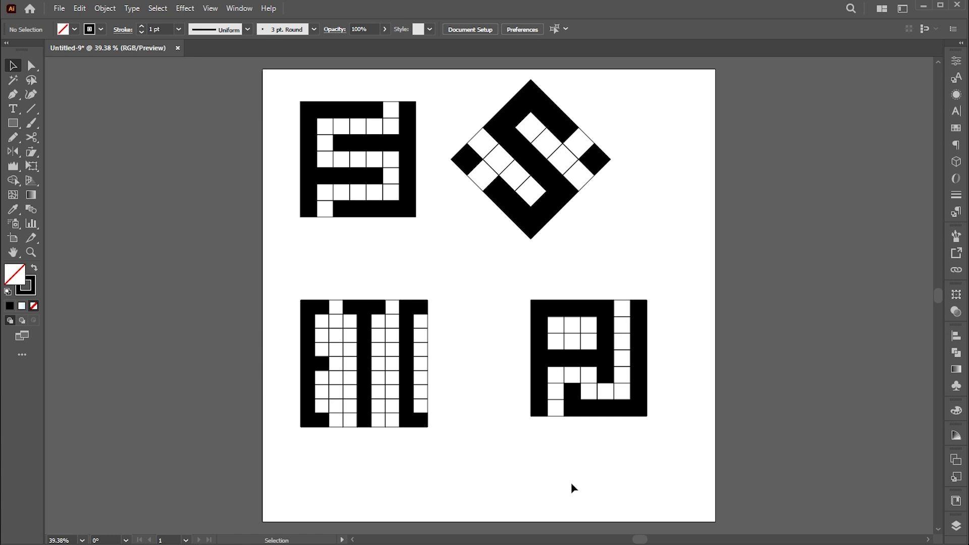
click(422, 318)
shift+click(353, 321)
shift+click(316, 311)
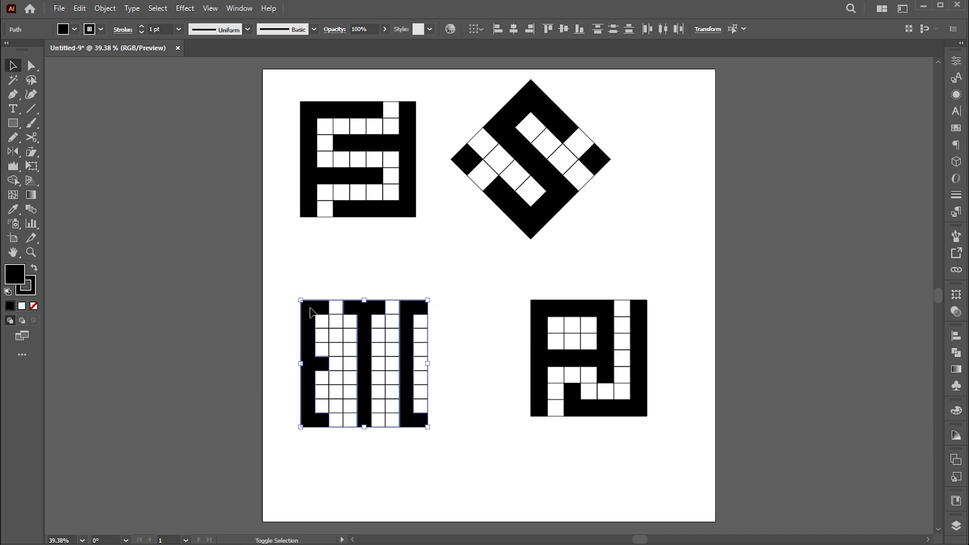
click(79, 9)
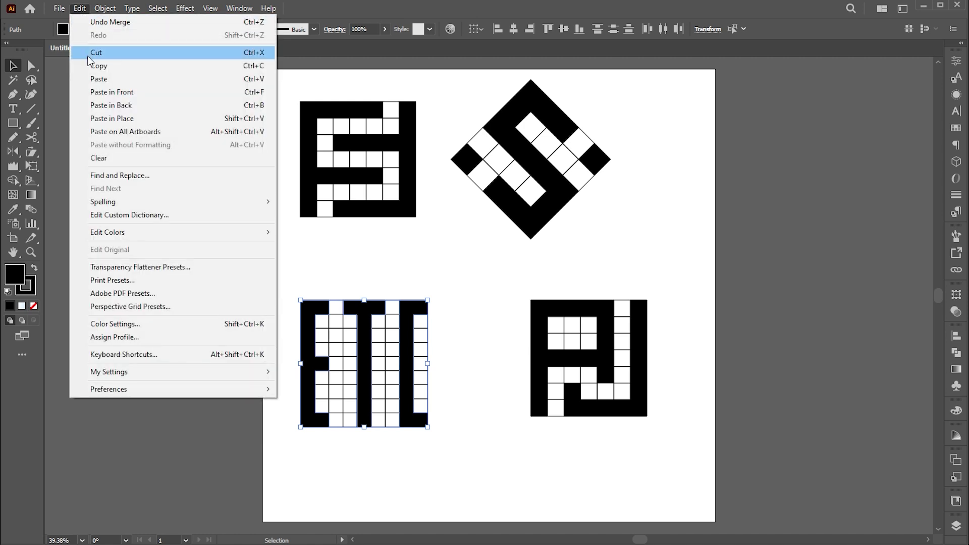
click(89, 52)
- Delete the leftover ETC grid cells and paste the letters back in front
drag(227, 263, 416, 422)
key(Delete)
click(79, 8)
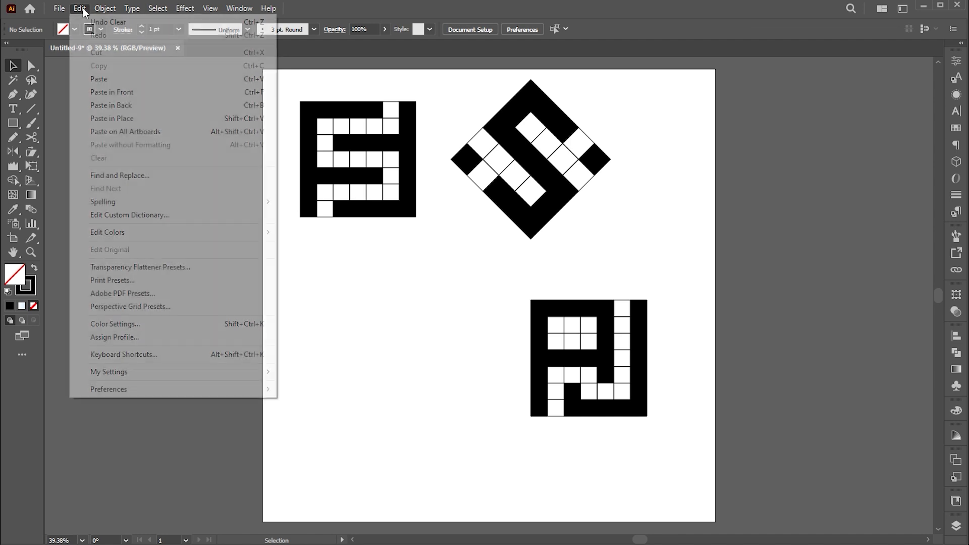
click(112, 92)
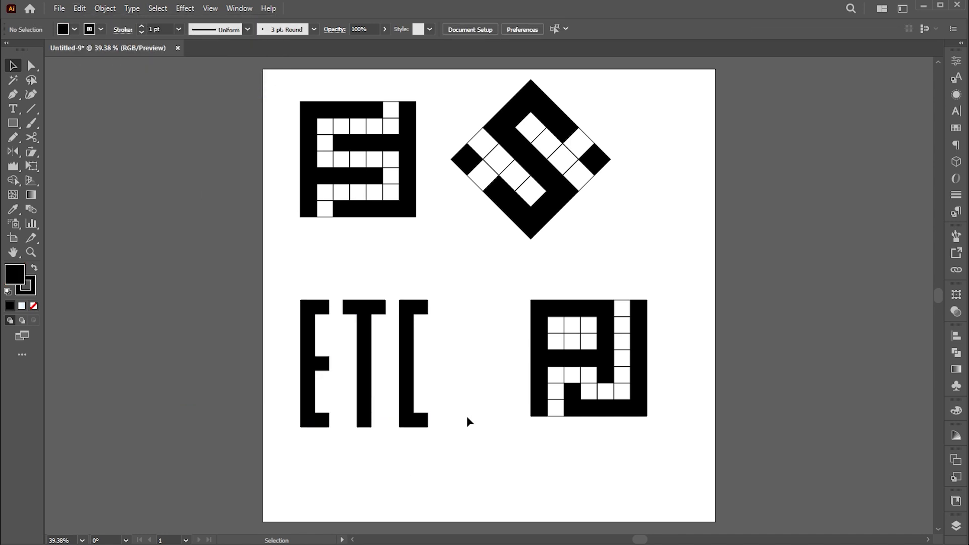
- Fill the ETC letters magenta (BC0F62) and remove their stroke
drag(460, 288, 305, 452)
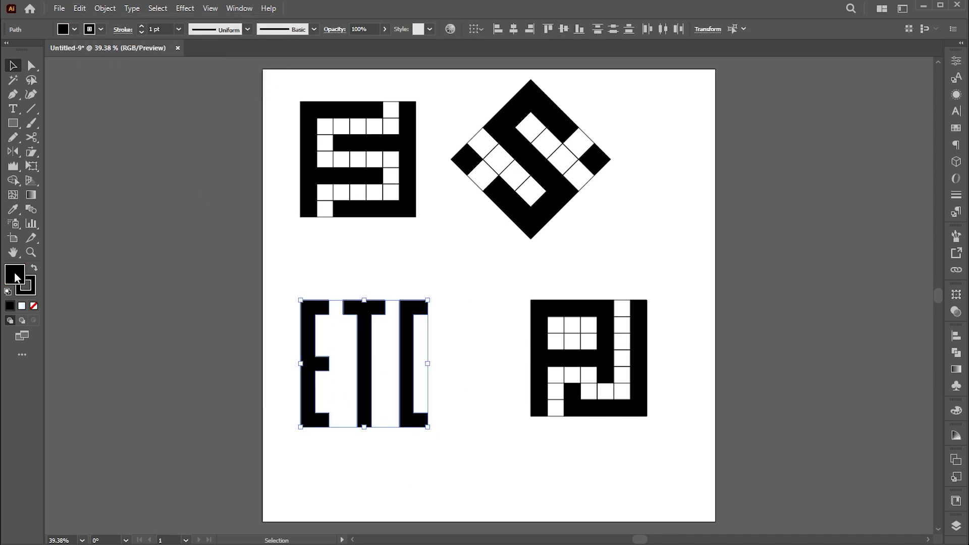
double_click(15, 274)
drag(452, 241, 491, 132)
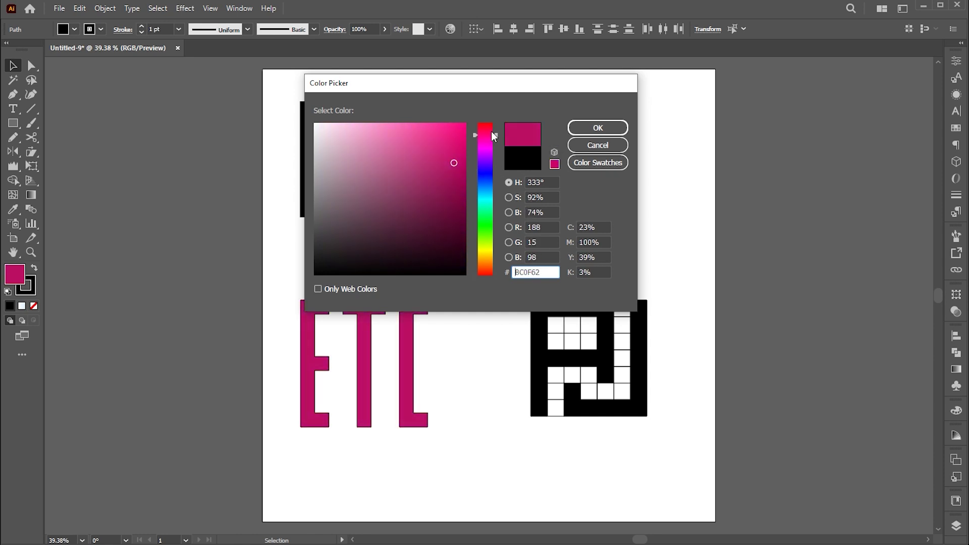
click(584, 132)
key(x)
key(slash)
key(x)
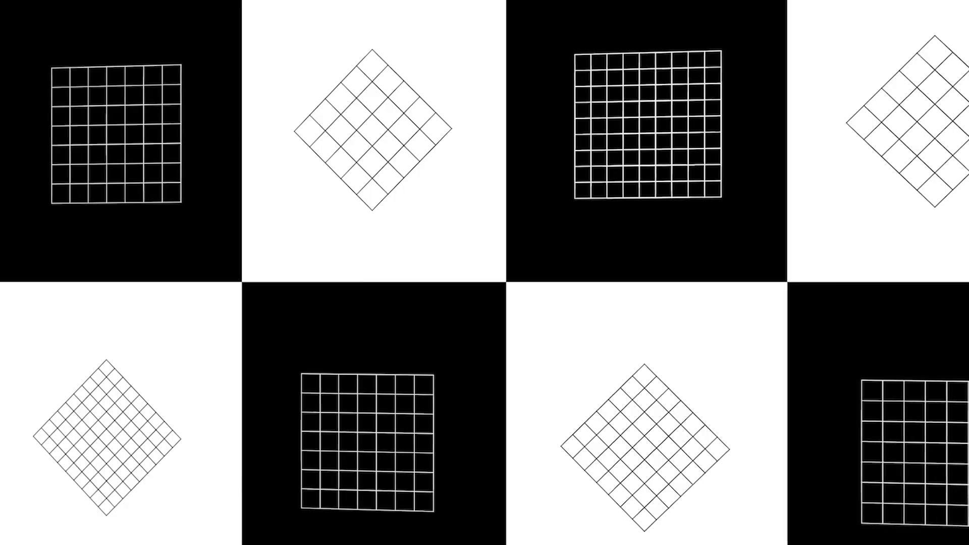